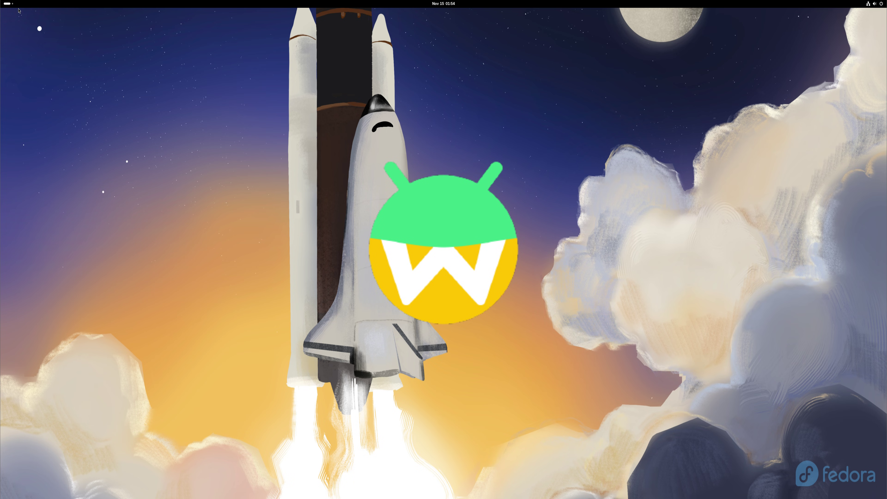
- Open Settings from the desktop menu, review the About page's full System Details, then close Settings
left_click(7, 4)
left_click(339, 239)
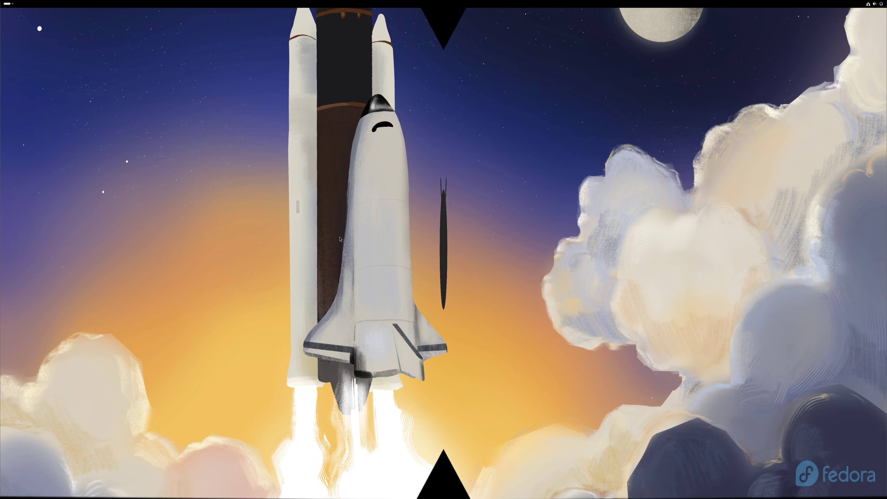
right_click(339, 239)
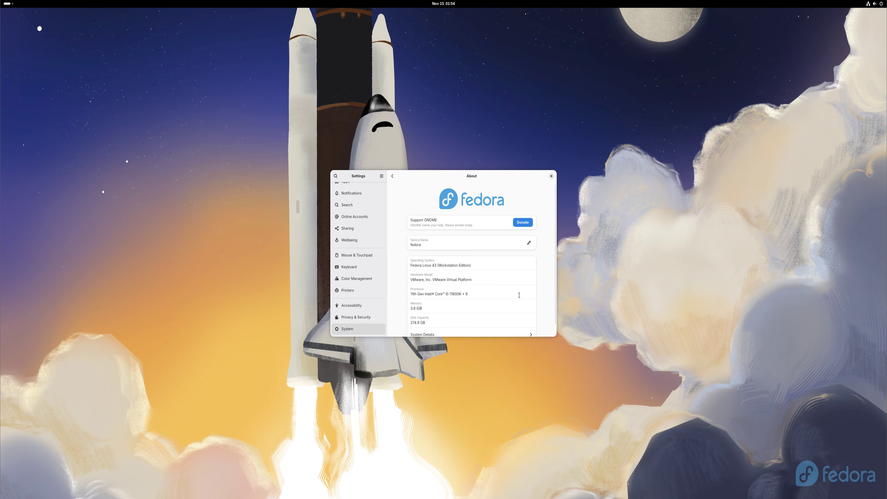
scroll(520, 295, "down", 2)
left_click(524, 325)
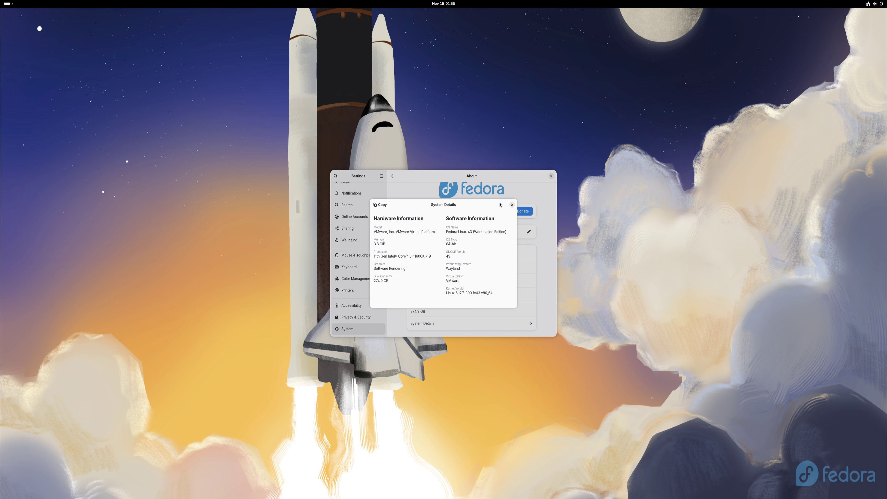
left_click(512, 205)
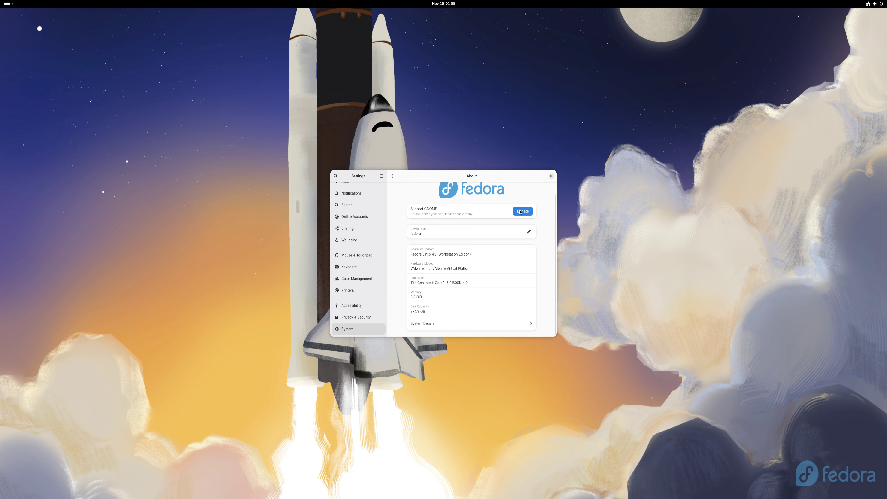
left_click(552, 176)
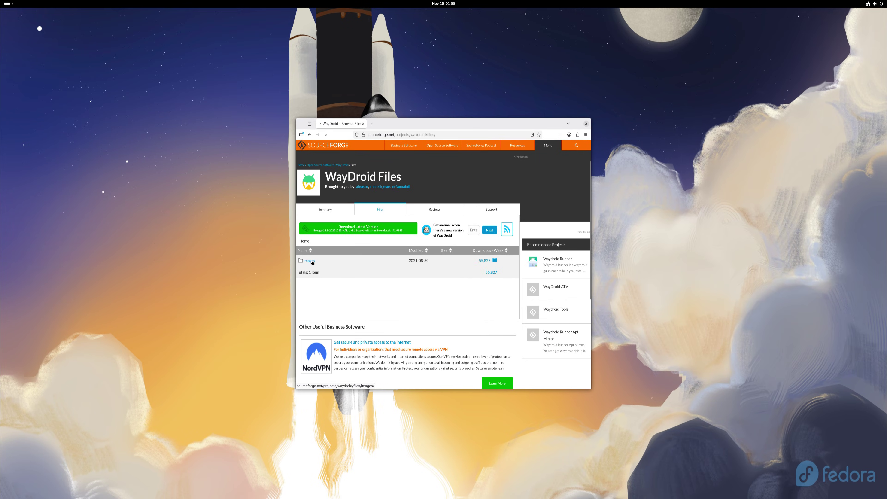
- Download the GAPPS system zip from images/system/lineage/waydroid_x86_64
left_click(422, 259)
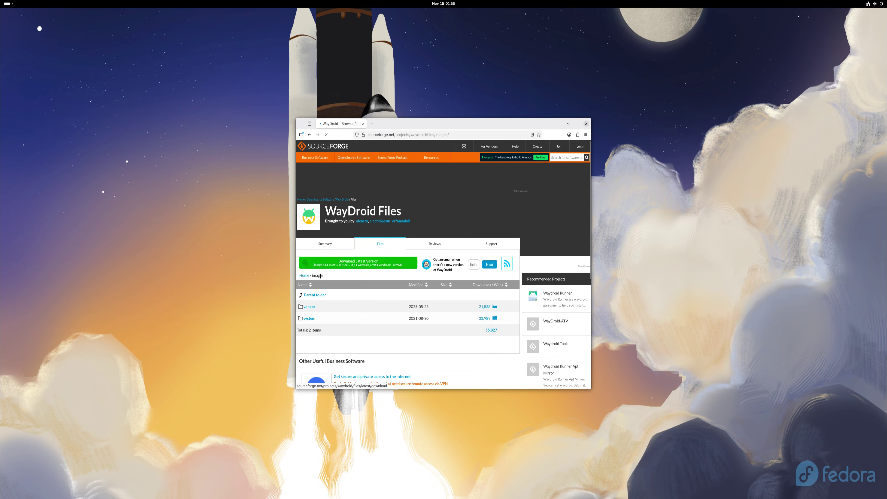
left_click(315, 283)
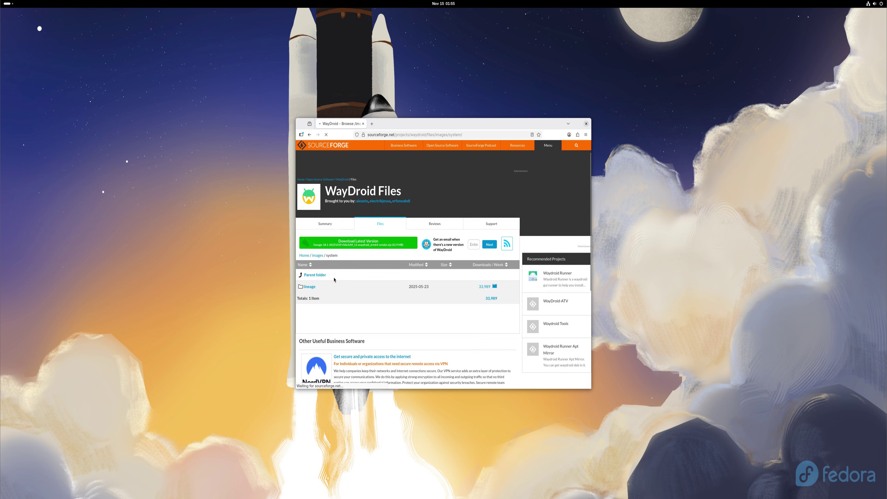
left_click(315, 275)
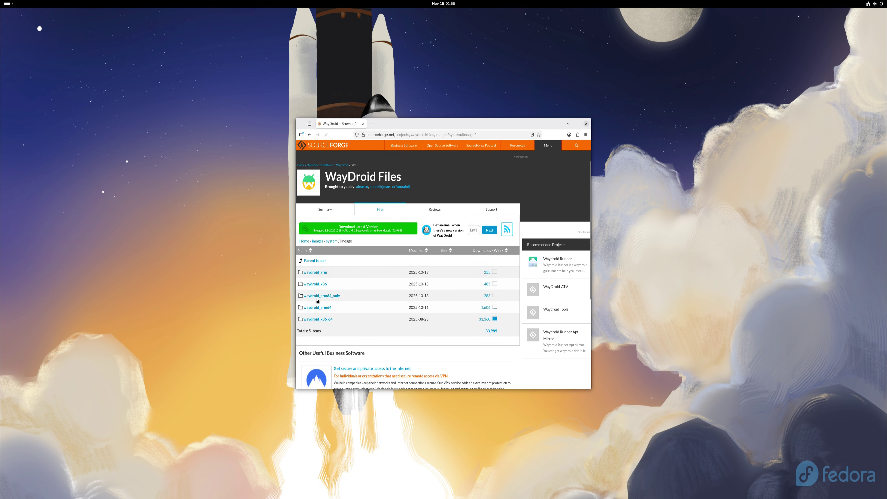
left_click(320, 319)
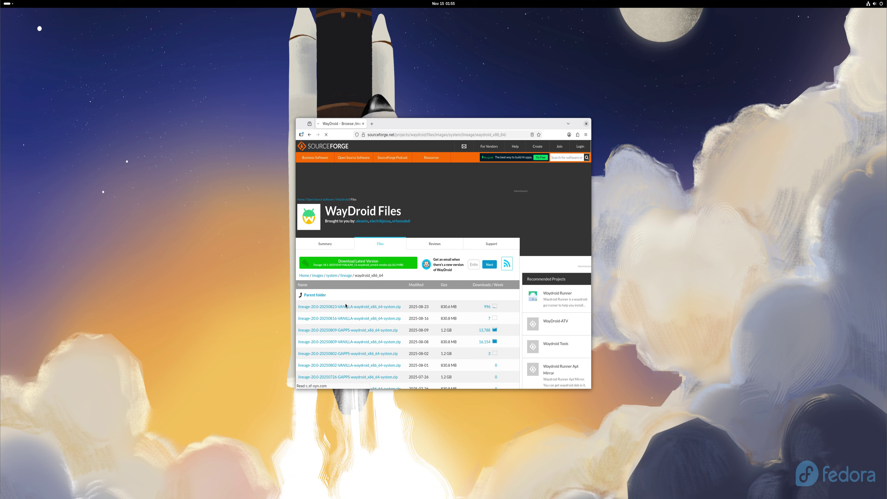
left_click(354, 330)
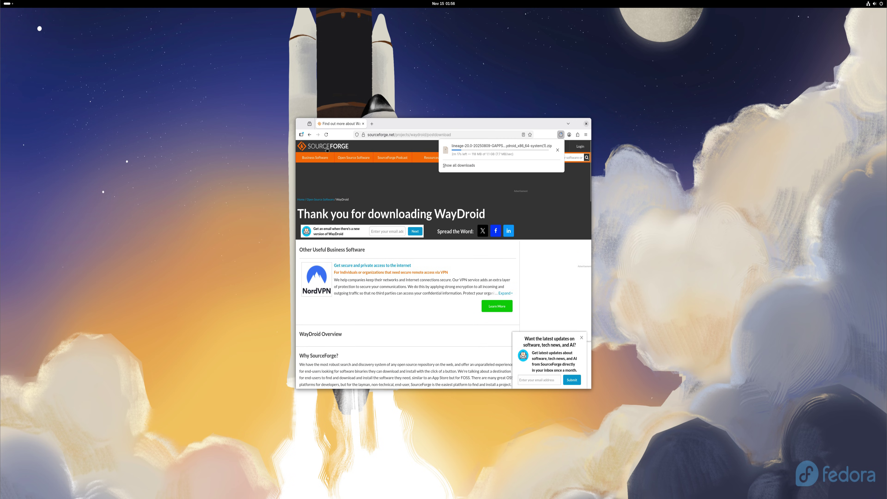
- Navigate back up to images and open the vendor/waydroid_x86_64 folder for the vendor zip
left_click(308, 136)
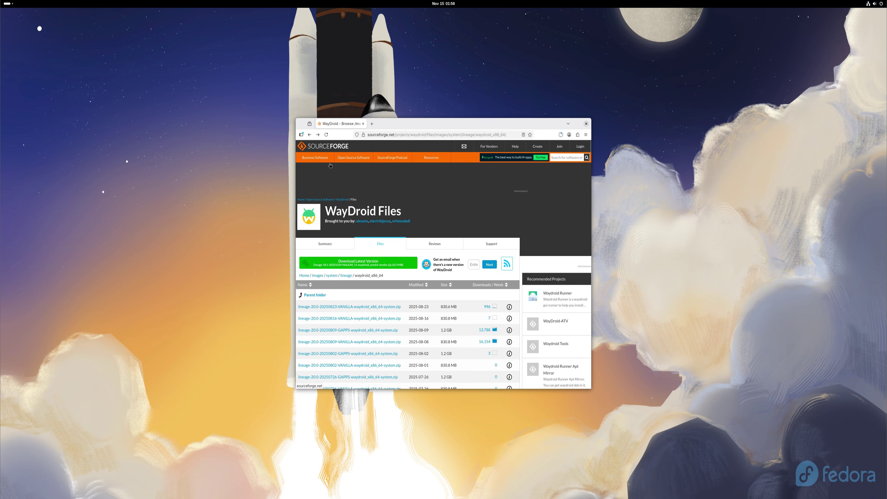
left_click(311, 295)
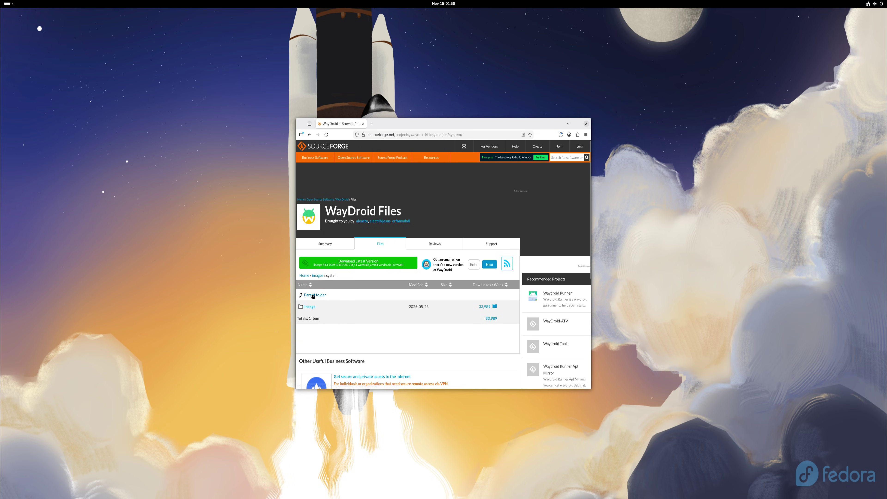
left_click(314, 300)
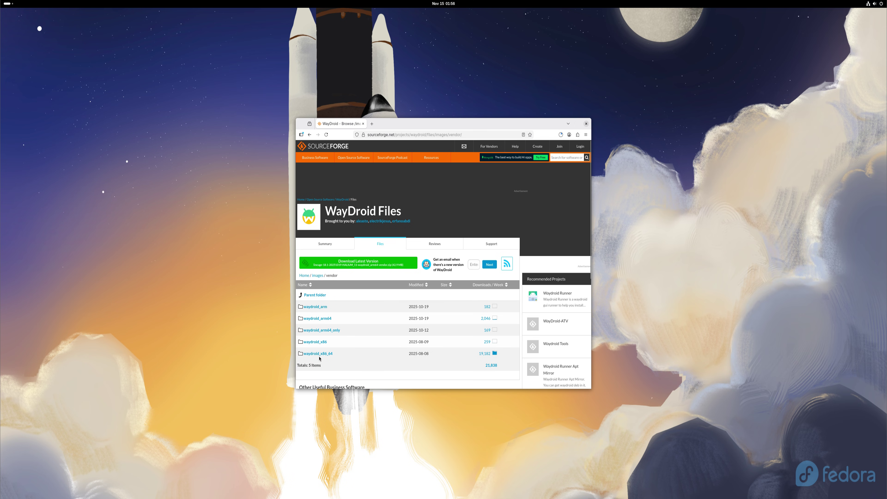
left_click(320, 354)
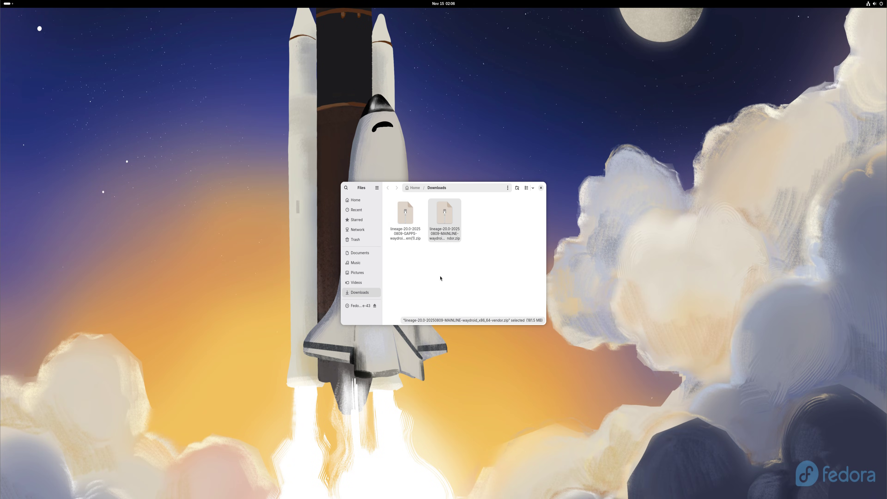
- Extract the GAPPS system zip into a folder in Downloads
right_click(414, 240)
left_click(422, 245)
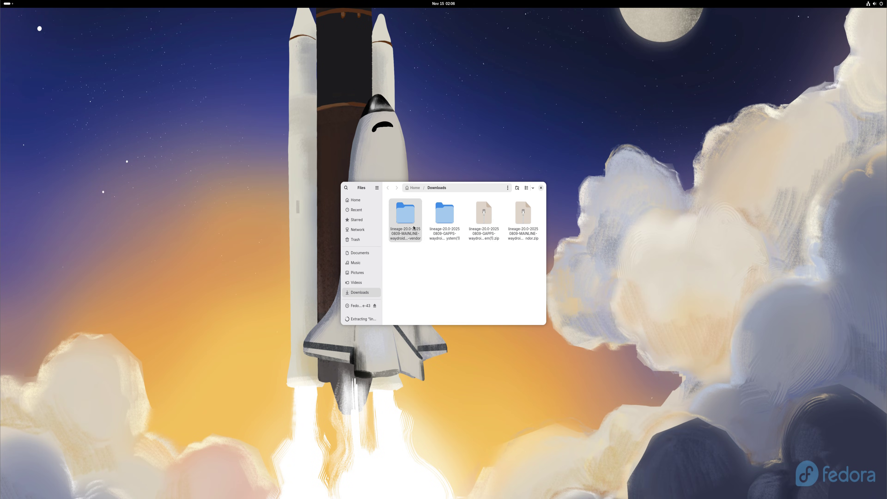
key("Return")
key("alt+Left")
left_click(461, 271)
left_click(537, 313)
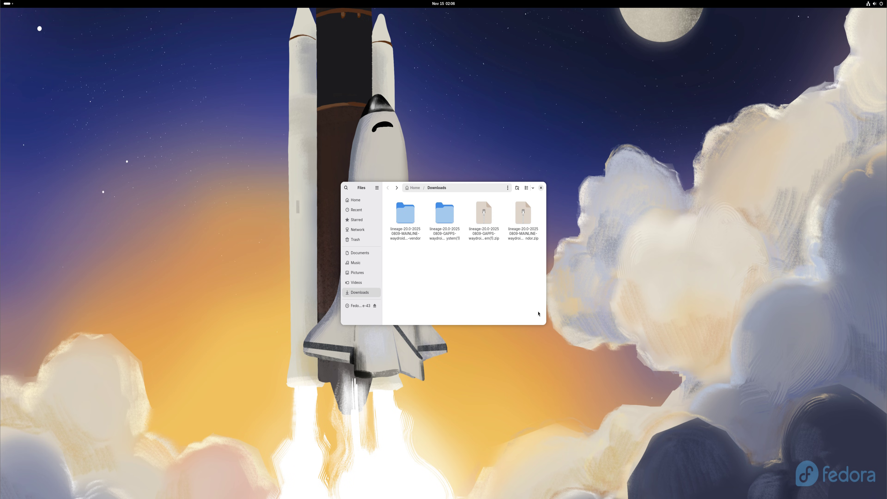
- Copy system.img out into Downloads, then open the extracted vendor folder to copy vendor.img
right_click(443, 211)
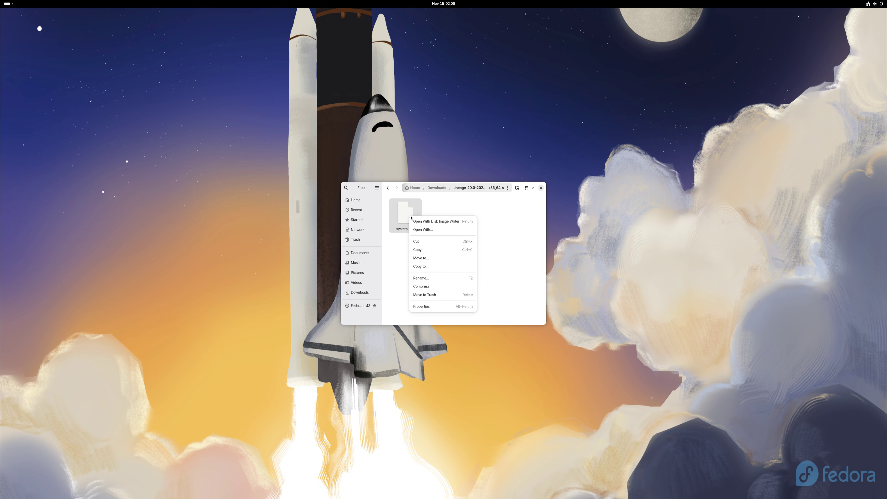
left_click(443, 250)
left_click(387, 188)
right_click(440, 257)
left_click(466, 292)
double_click(405, 231)
right_click(405, 215)
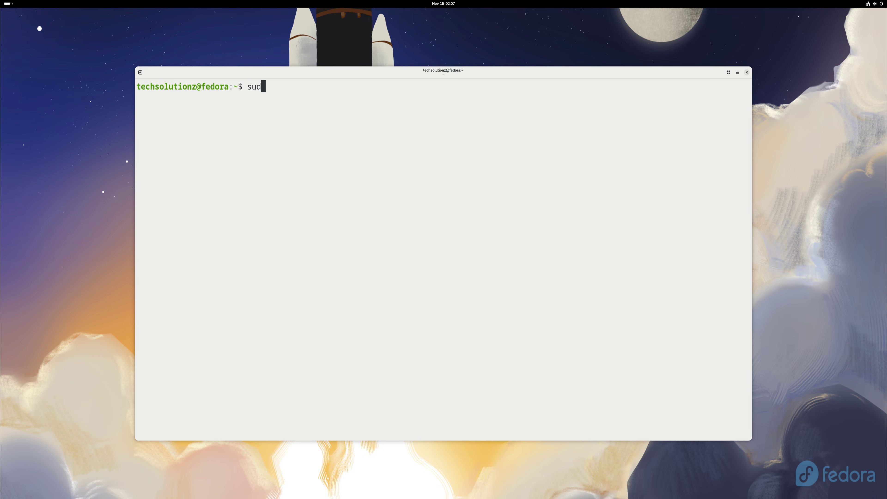
- Run sudo dnf update, then install curl and ca-certificates with dnf
type("pdate")
key("Return")
key("Return")
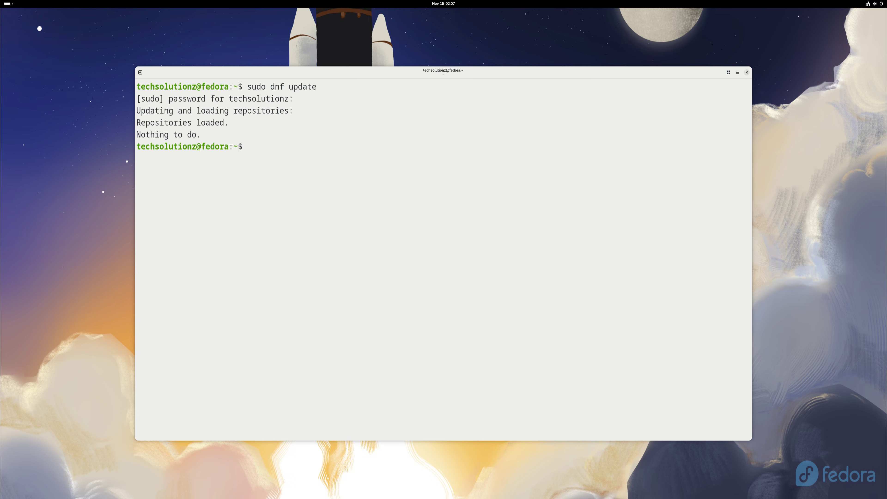
type("s")
type("udo fw")
key("BackSpace")
key("BackSpace")
type("dnf install curl ca-certificates")
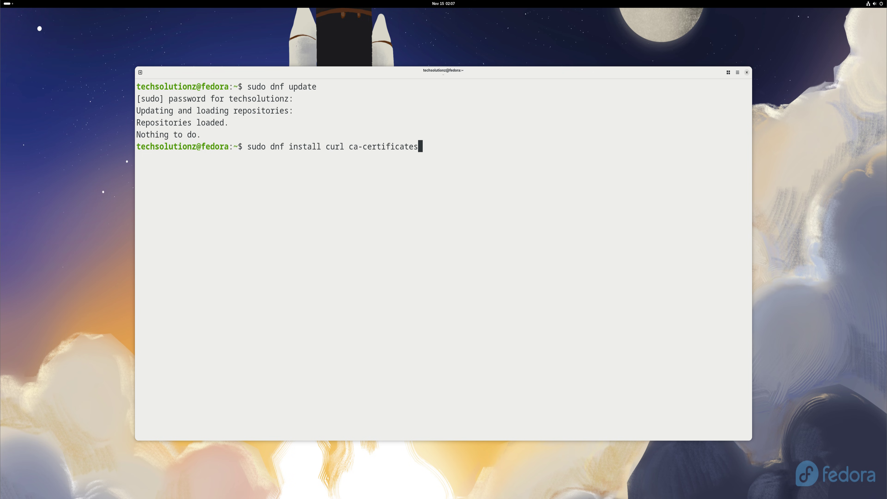
key("Return")
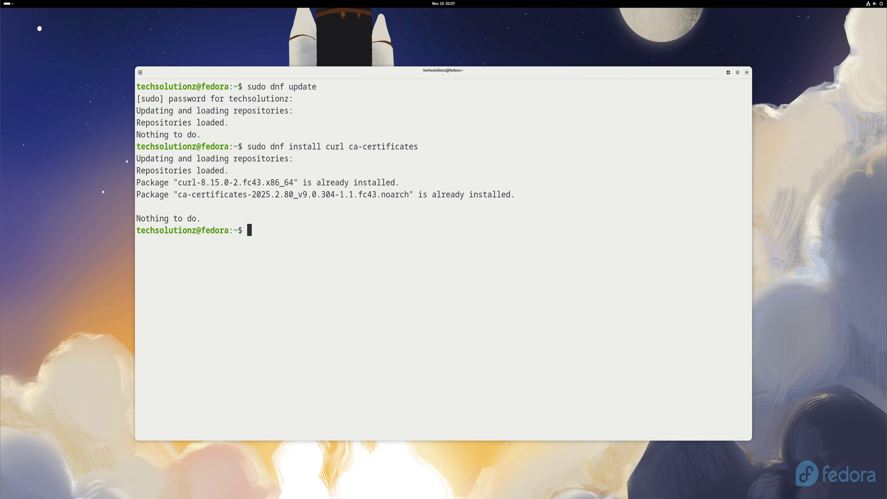
- Install the waydroid package with sudo dnf install waydroid, confirming the 11-package transaction with Y
type("suo")
key("BackSpace")
type("do dnf install waydroid")
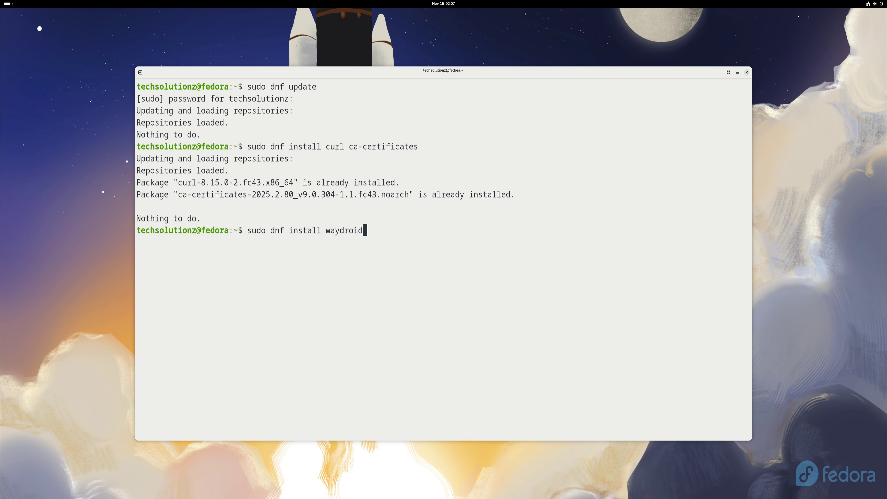
key("Return")
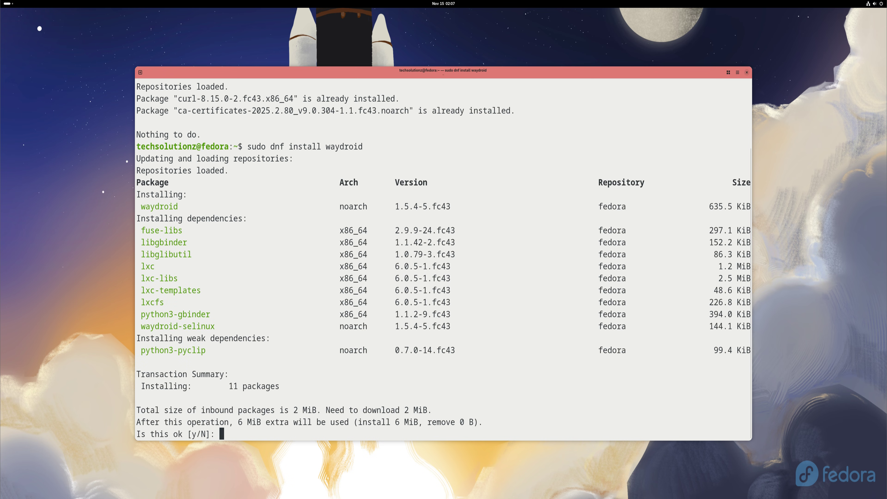
type("Y")
key("Return")
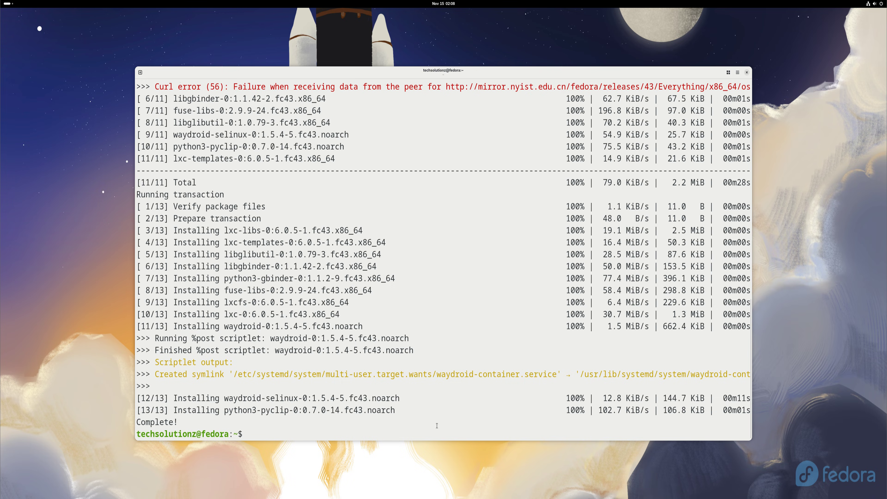
- Clear the terminal, change into ~/Downloads and list its files
type("clear")
key("Return")
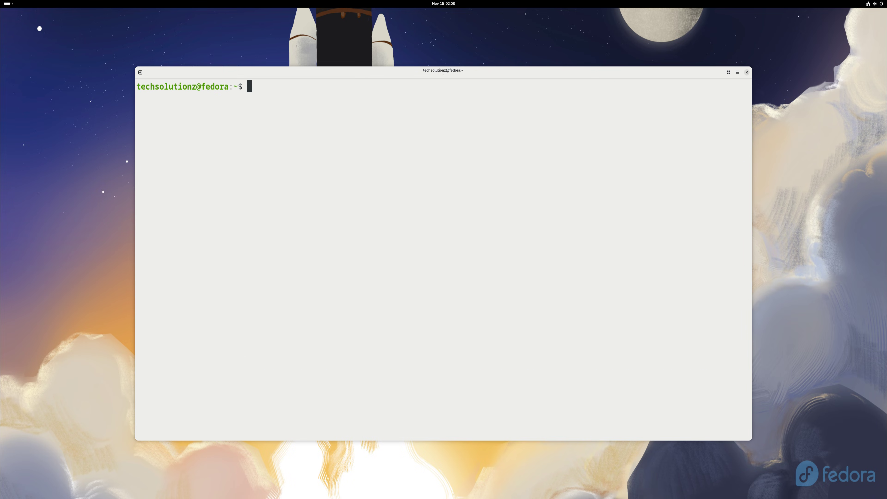
type("cd D")
key("BackSpace")
key("BackSpace")
key("BackSpace")
type("d !")
key("Return")
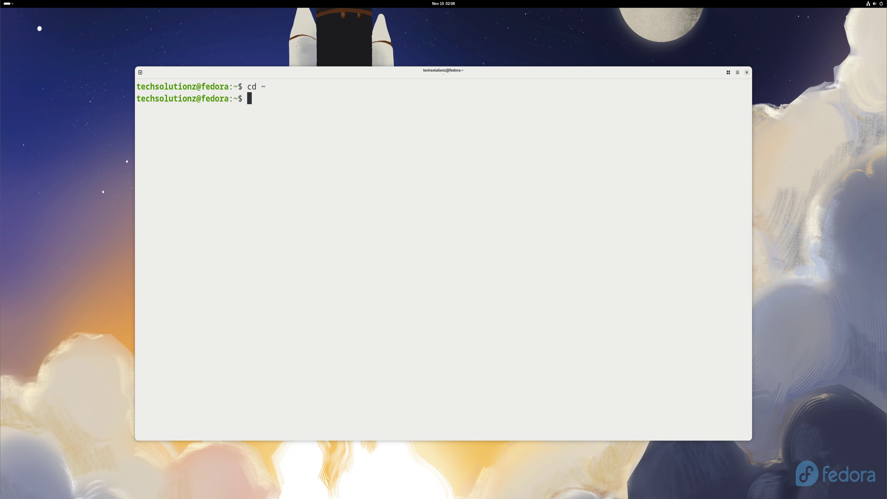
type("cd Down")
type("lao")
key("BackSpace")
key("BackSpace")
type("oads")
key("Return")
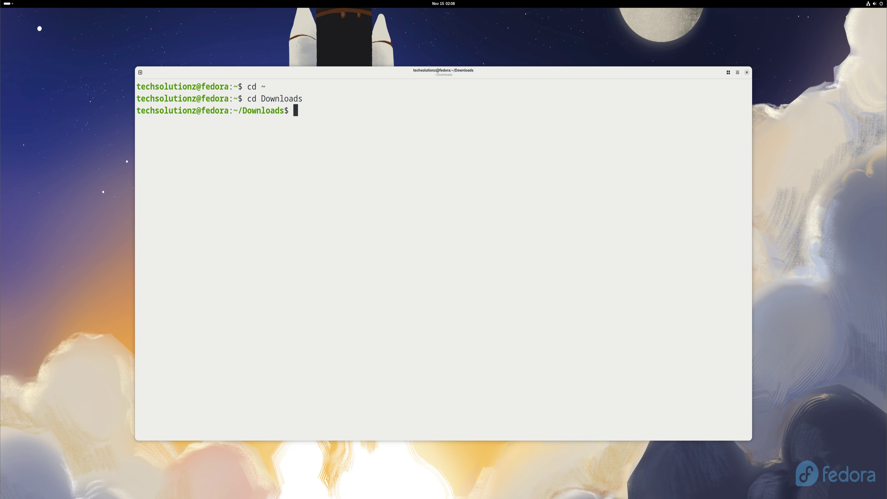
type("ls")
key("Return")
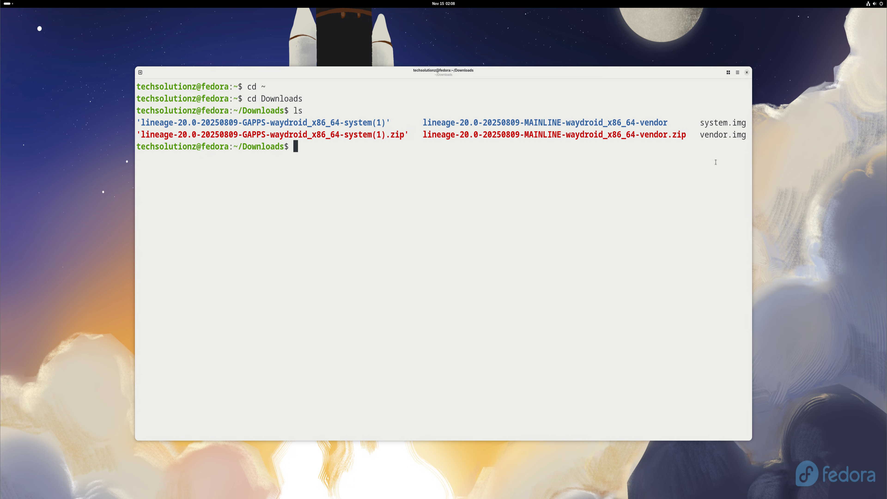
- Create /etc/waydroid-extra and /etc/waydroid-extra/images with sudo mkdir
left_click_drag(699, 122, 747, 137)
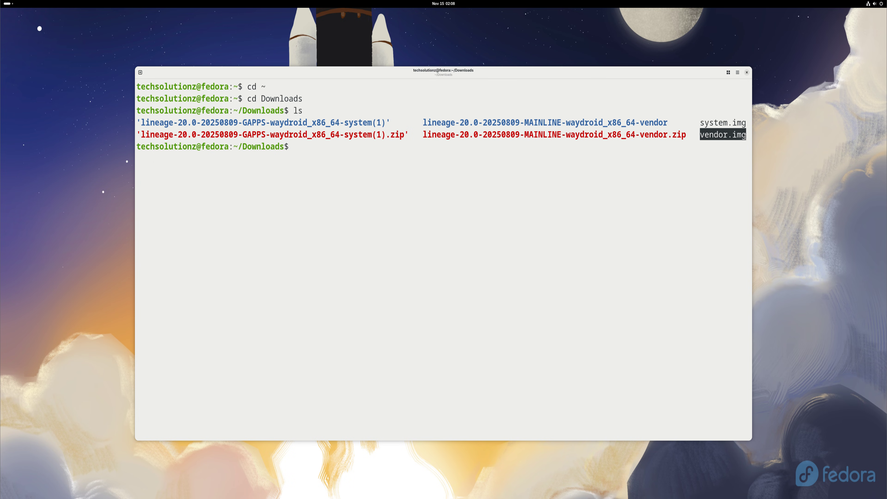
left_click(215, 357)
type("suo")
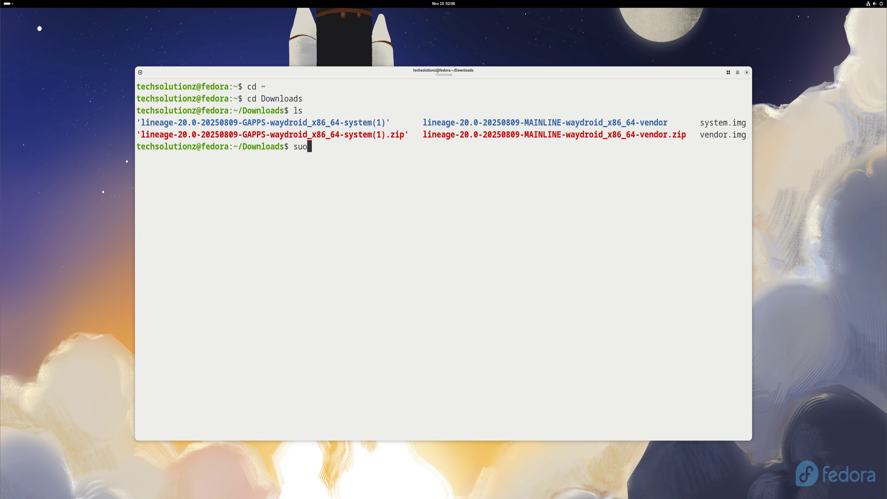
type("o mkdir /et/c")
key("BackSpace")
type("c/waydroid-extra")
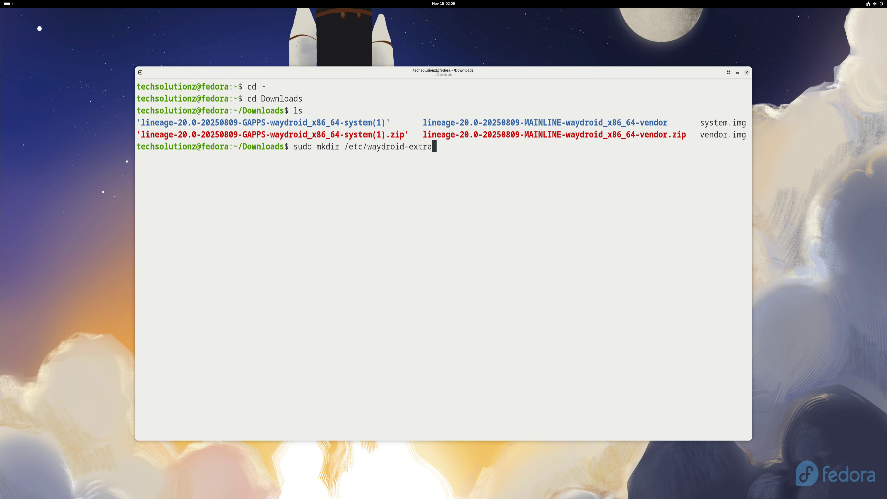
key("Return")
type("sudo mkdir /etc/")
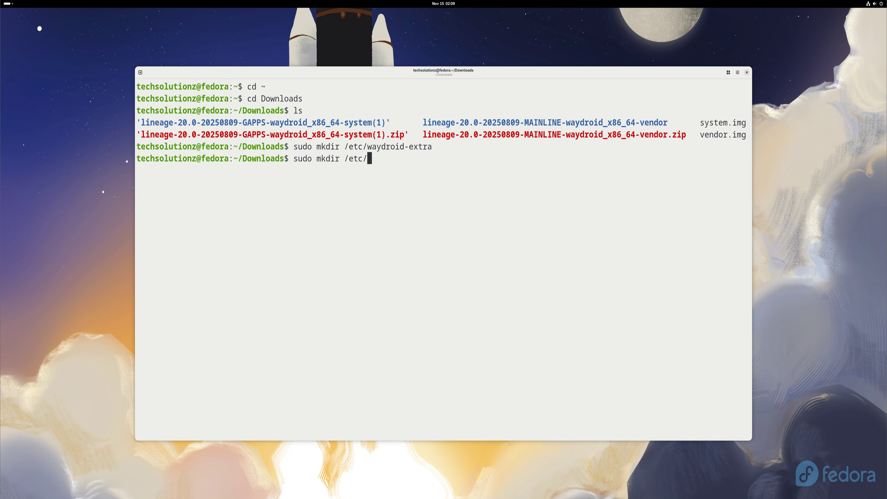
type("waydroid-extra/images")
key("Return")
- Move system.img and vendor.img into /etc/waydroid-extra/images with sudo mv
type("sudo mv ")
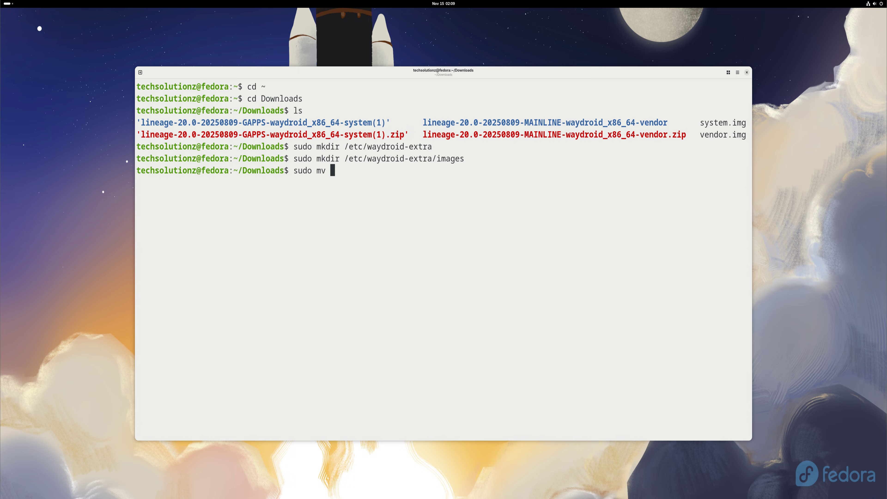
type("system.img vend")
key("Tab")
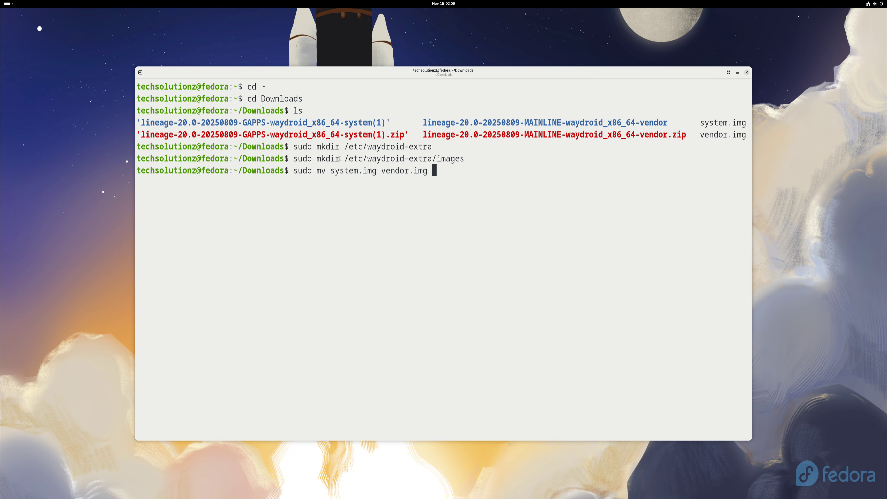
left_click_drag(344, 159, 464, 159)
right_click(453, 158)
left_click(449, 188)
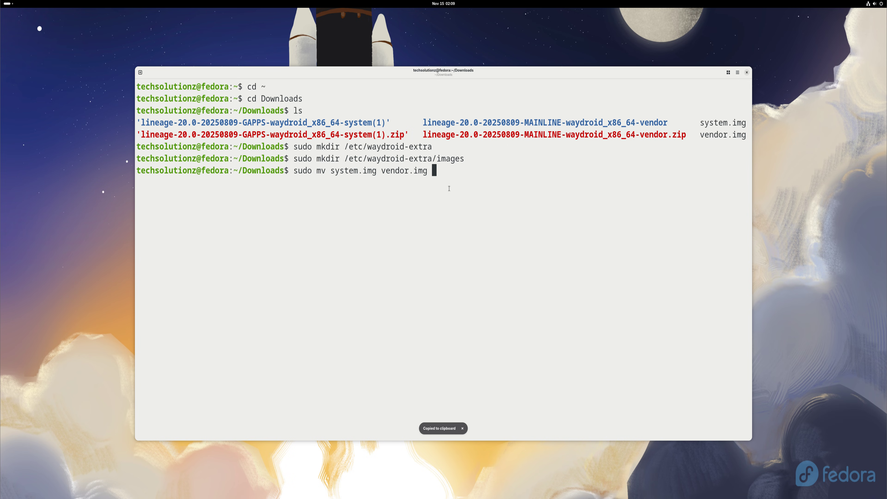
key("ctrl+shift+v")
key("Return")
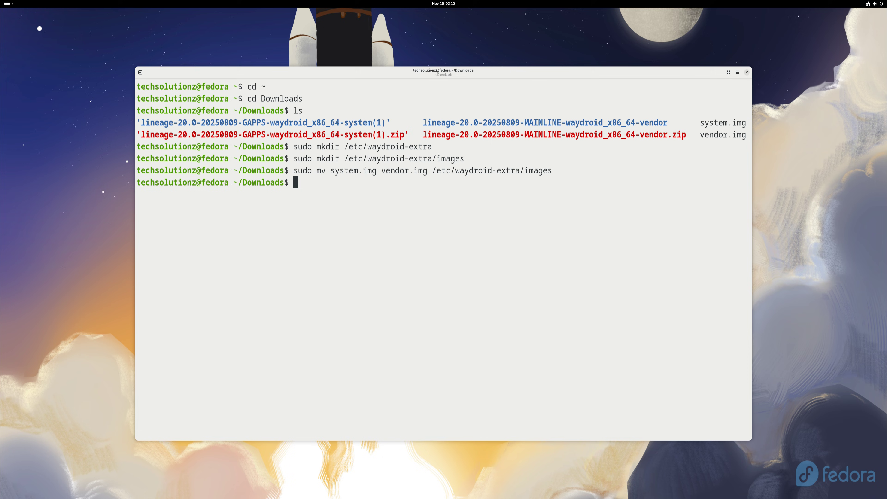
- List /etc/waydroid-extra/images to confirm both image files are there
type("ls")
left_click_drag(433, 170, 552, 171)
right_click(551, 172)
left_click(562, 190)
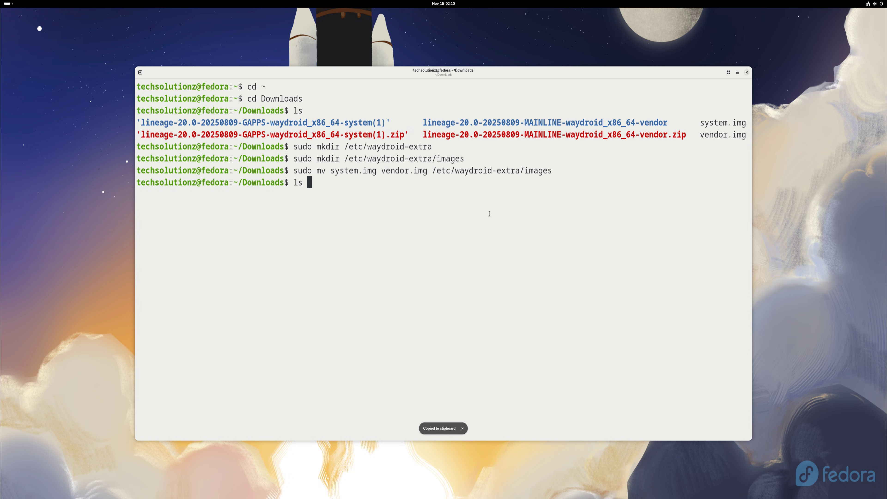
right_click(489, 214)
left_click(503, 247)
key("Return")
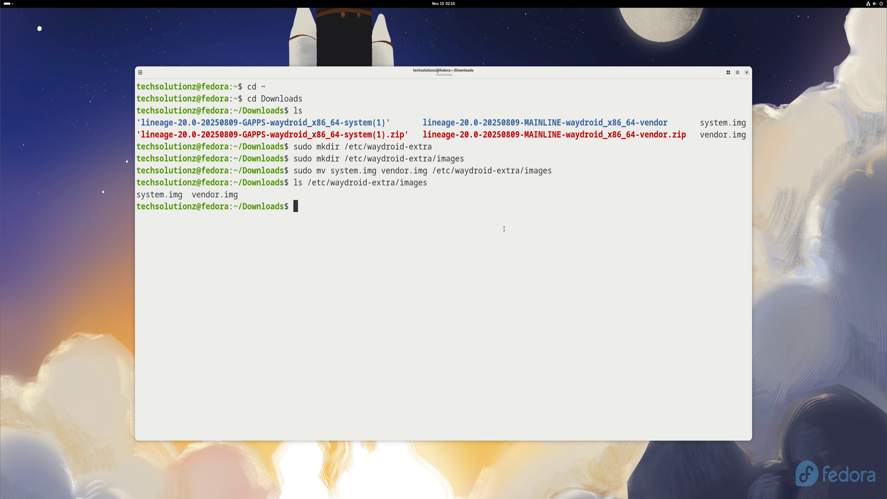
- Clear the terminal, run sudo waydroid init -f, then type exit
type("clear")
key("Return")
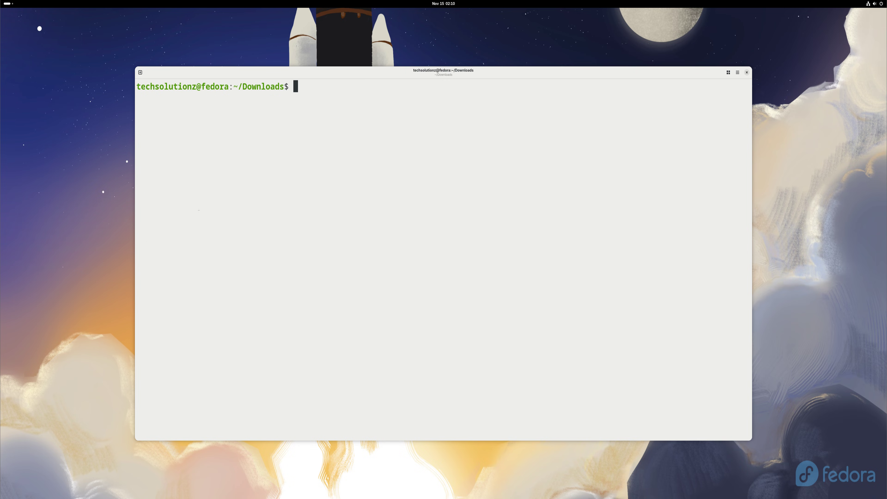
type("sudo wa")
type("ydroid init -f")
key("Return")
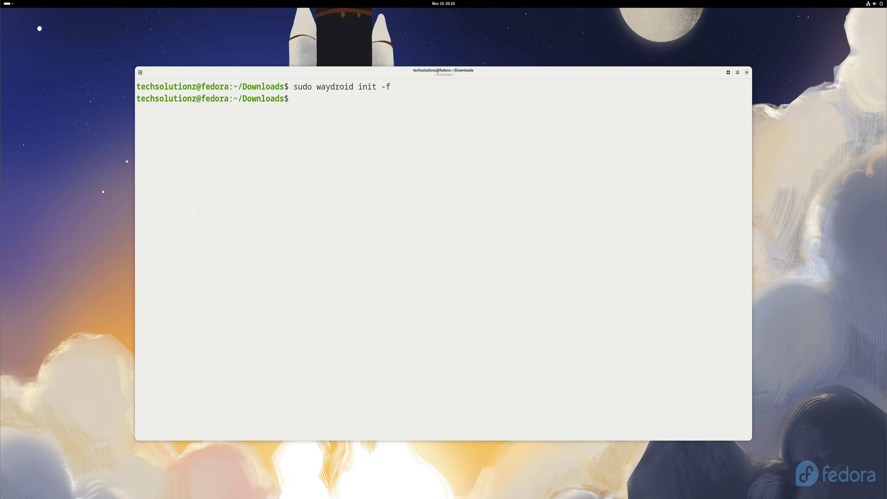
type("exit")
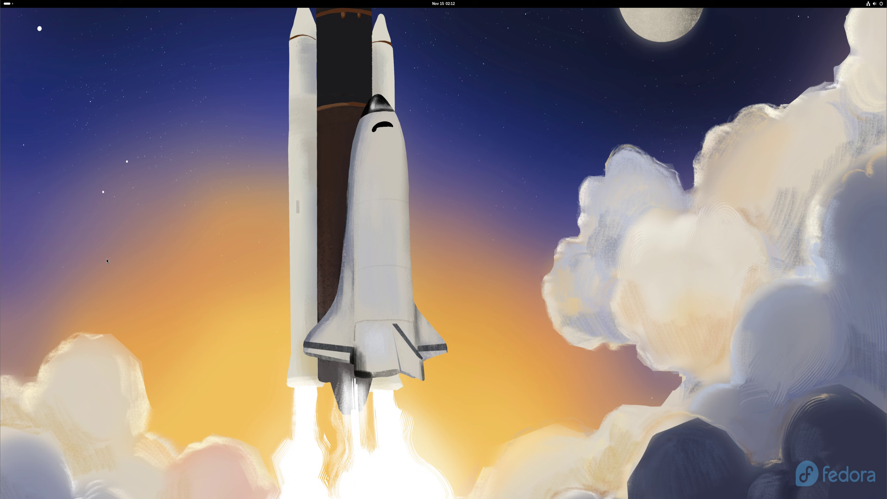
- Launch Waydroid from the Show Apps grid in the Activities overview
left_click(7, 3)
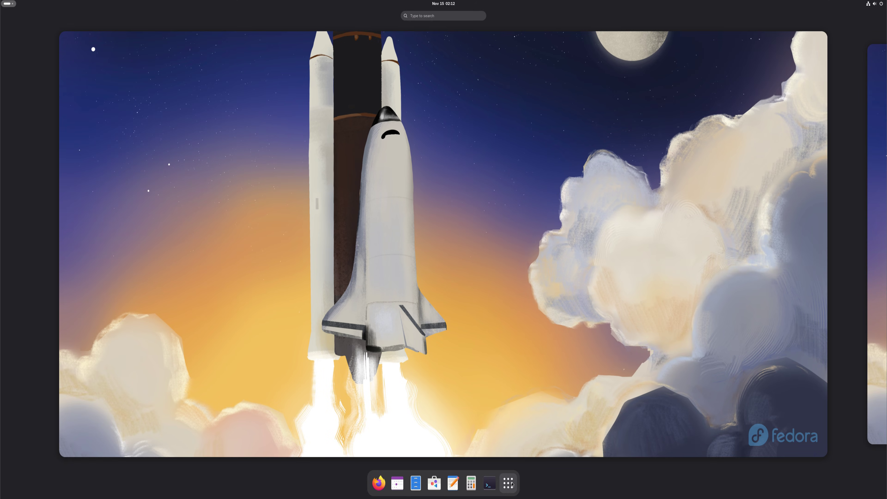
left_click(508, 478)
left_click(388, 340)
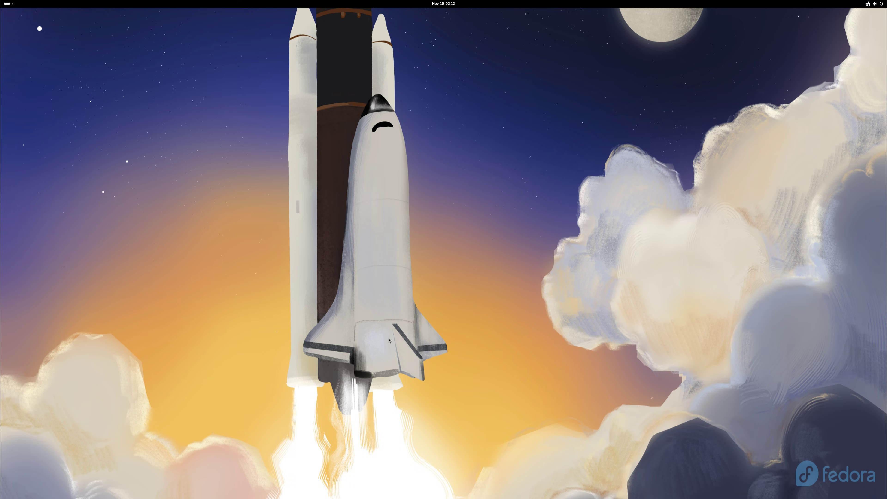